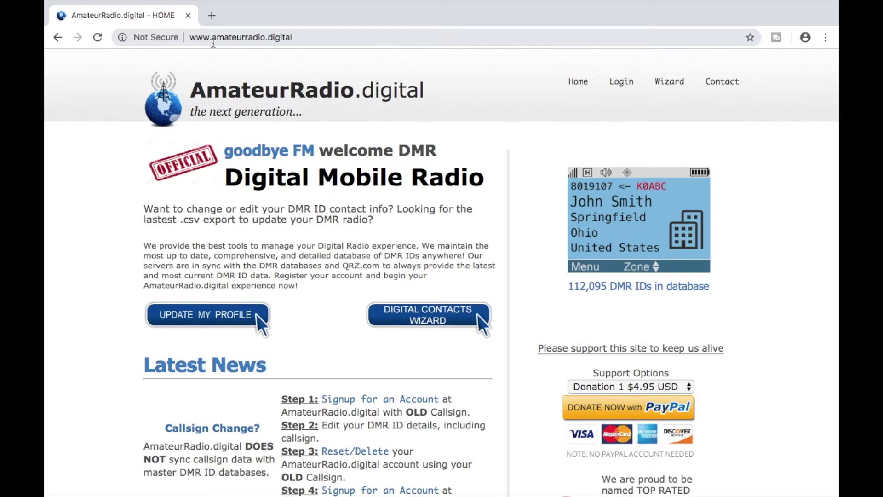
Step: Scroll down the AmateurRadio.digital home page to view the DMR ID database of 112,095 IDs
scroll(113, 187, "down", 2)
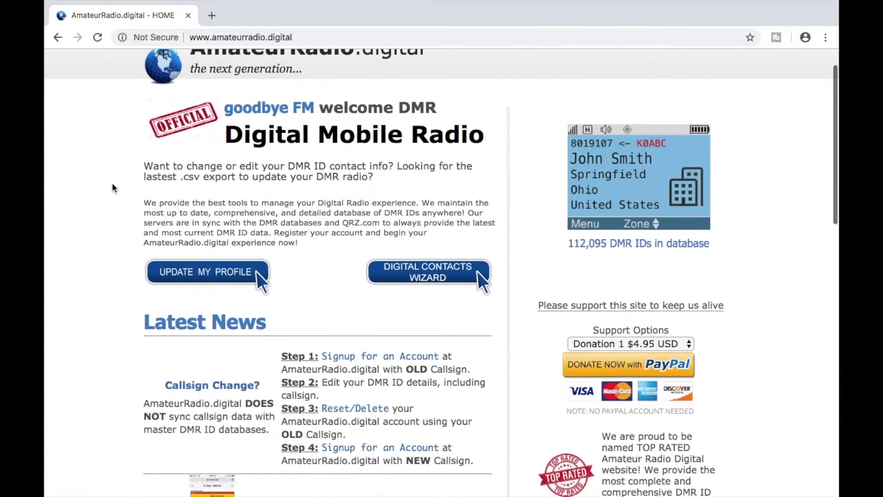
Step: Launch the Digital Contacts Wizard and select Radioddity GD-77 as the radio
scroll(113, 187, "down", 2)
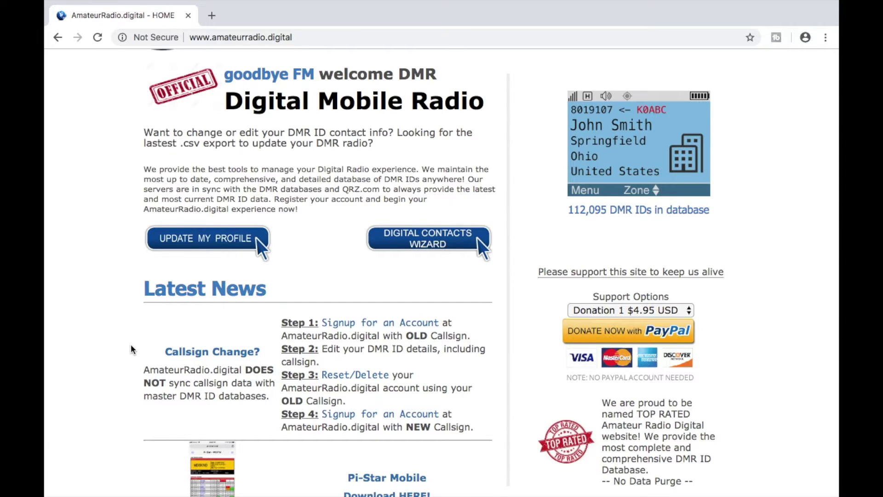
scroll(264, 329, "down", 4)
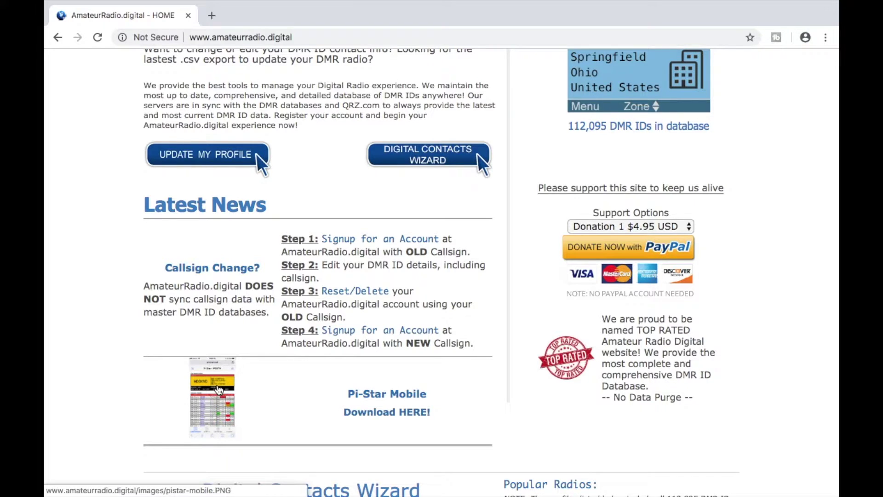
scroll(262, 391, "up", 4)
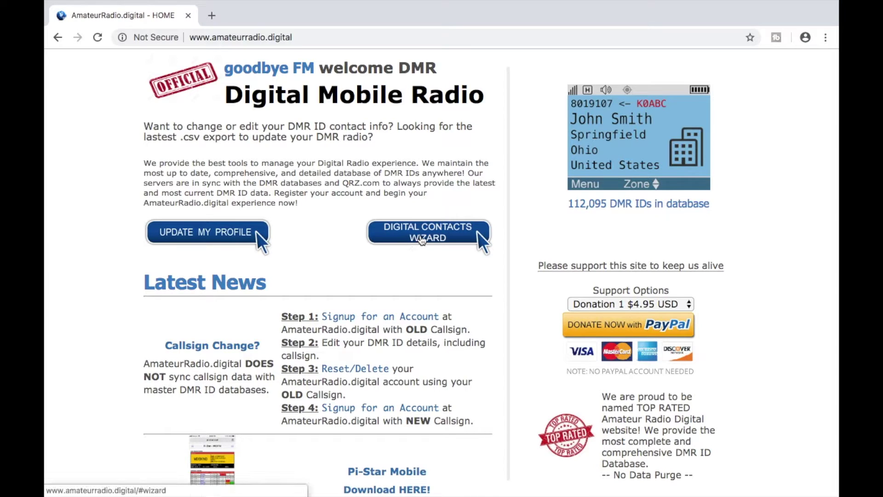
left_click(422, 240)
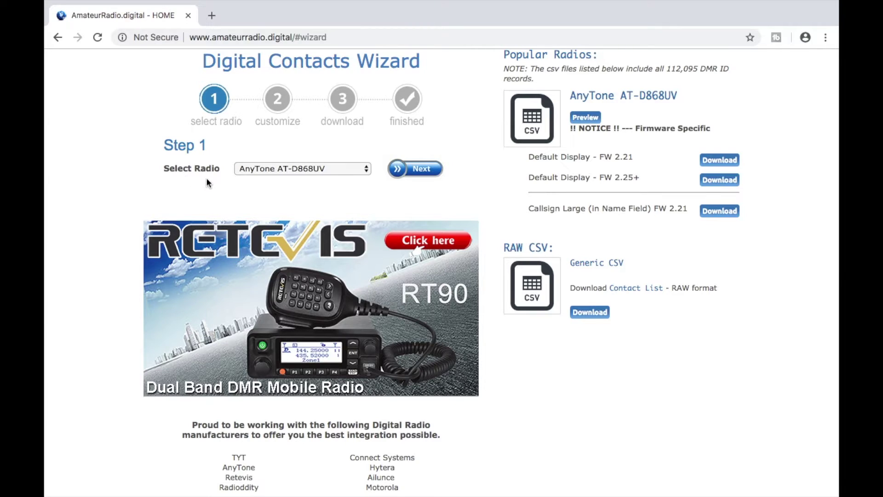
left_click(364, 170)
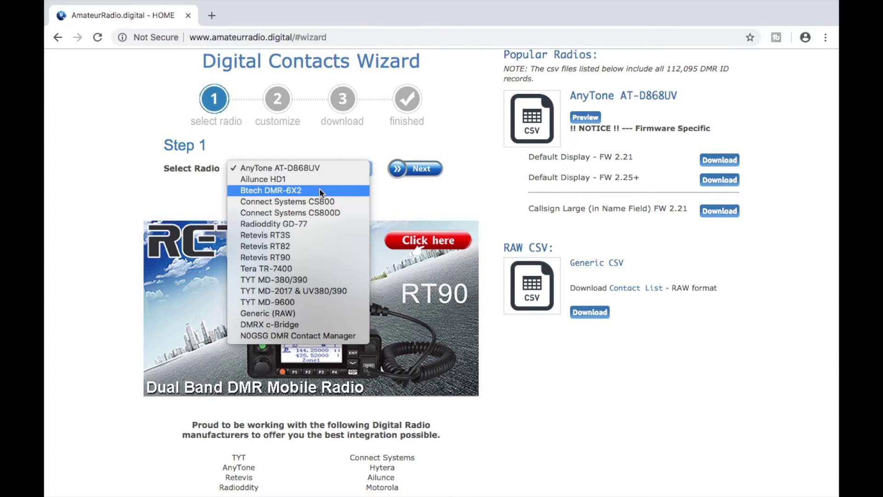
left_click(313, 225)
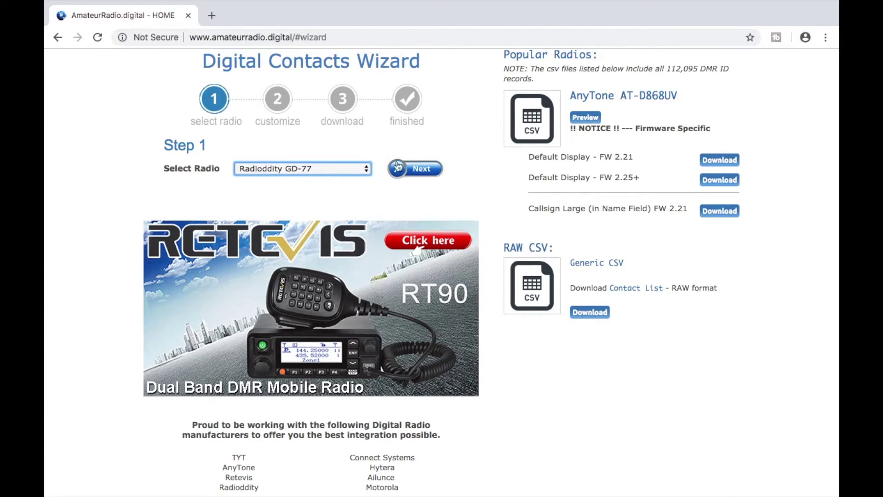
Step: Continue with the GD-77 to the Step 2 Customize Options page showing its 10,000-contact limit
left_click(432, 174)
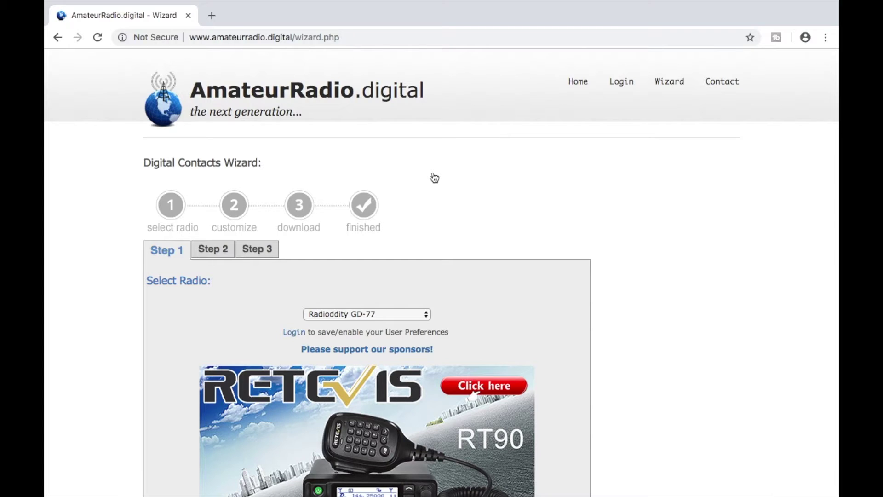
scroll(629, 235, "down", 3)
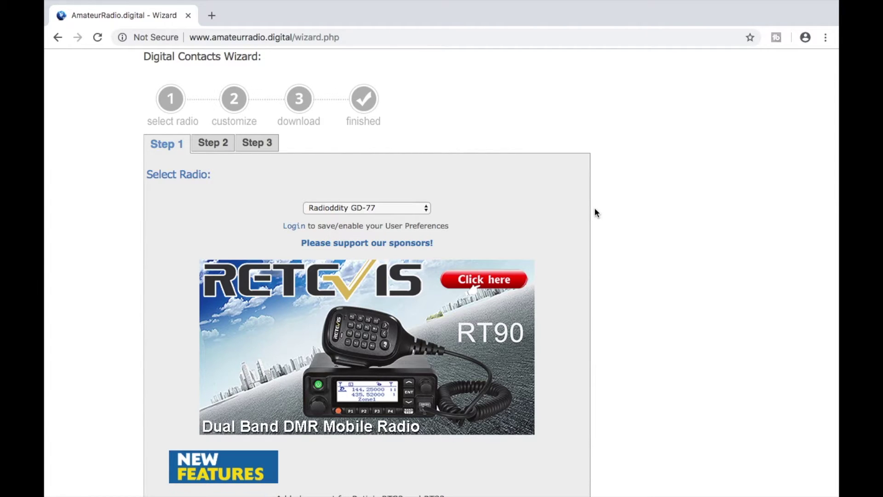
scroll(595, 211, "down", 5)
scroll(595, 212, "down", 1)
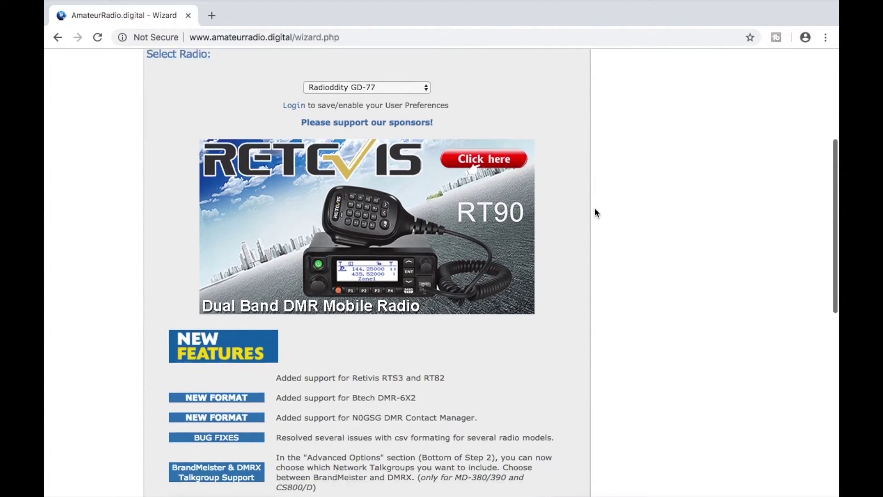
scroll(604, 255, "up", 2)
scroll(604, 256, "up", 1)
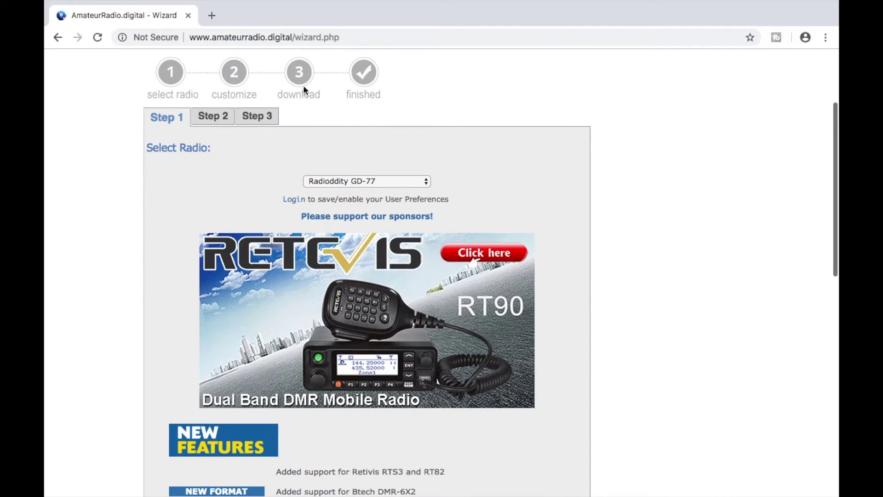
left_click(209, 119)
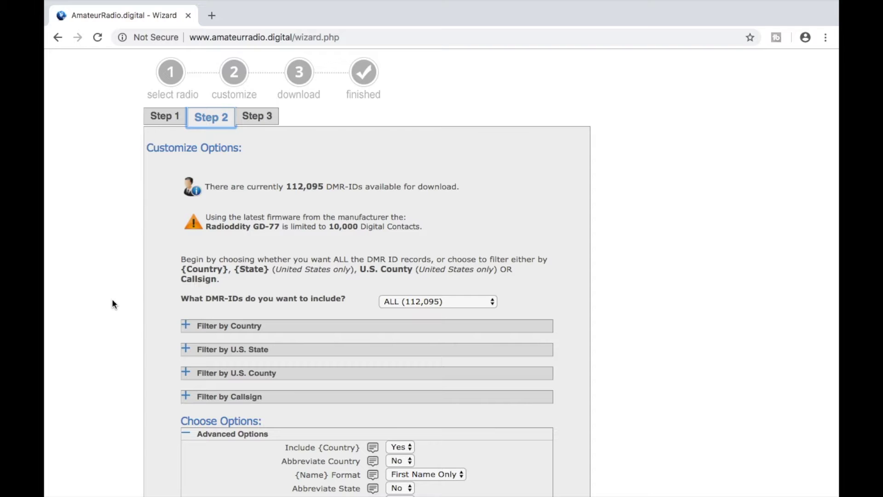
Step: Filter the included DMR IDs by country, selecting United States
scroll(112, 304, "down", 1)
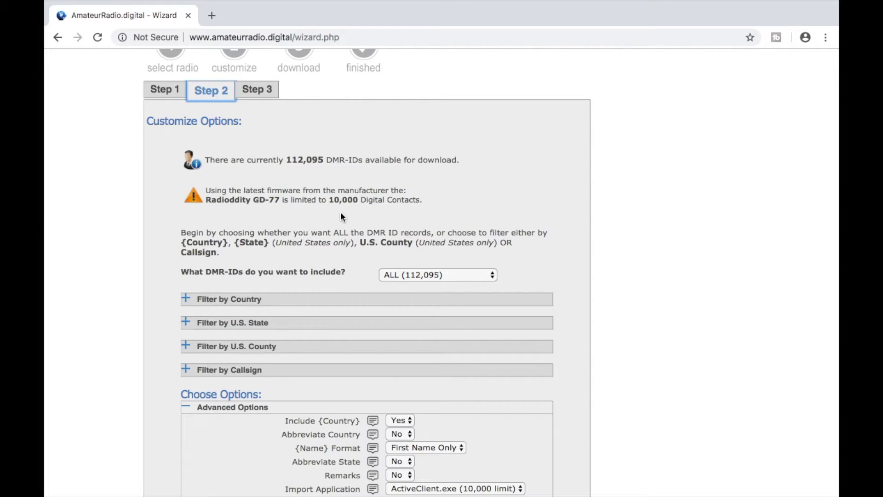
scroll(140, 384, "down", 2)
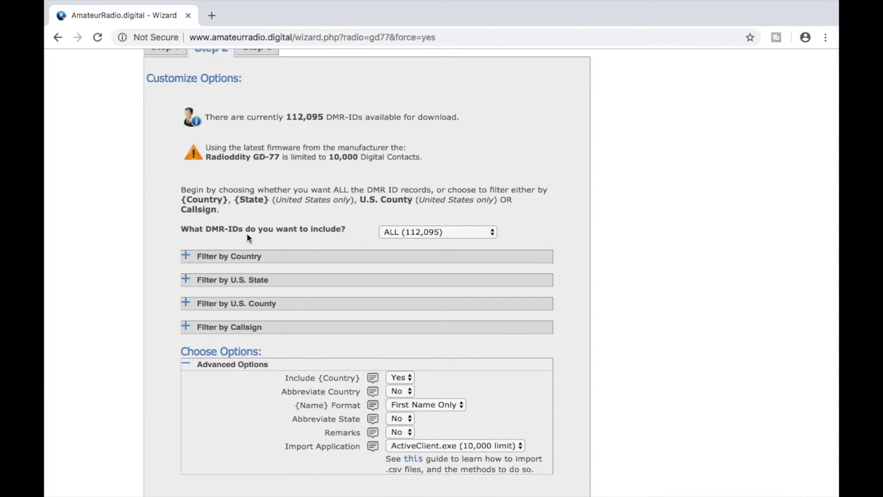
left_click(495, 233)
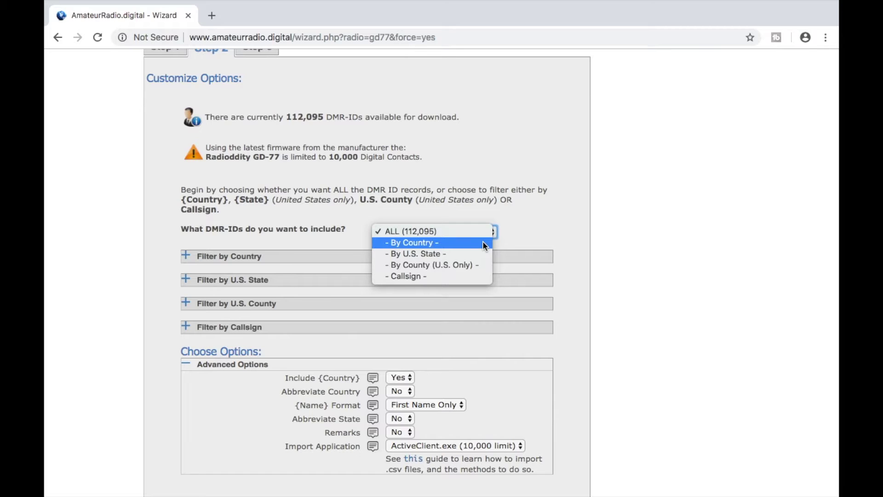
left_click(483, 242)
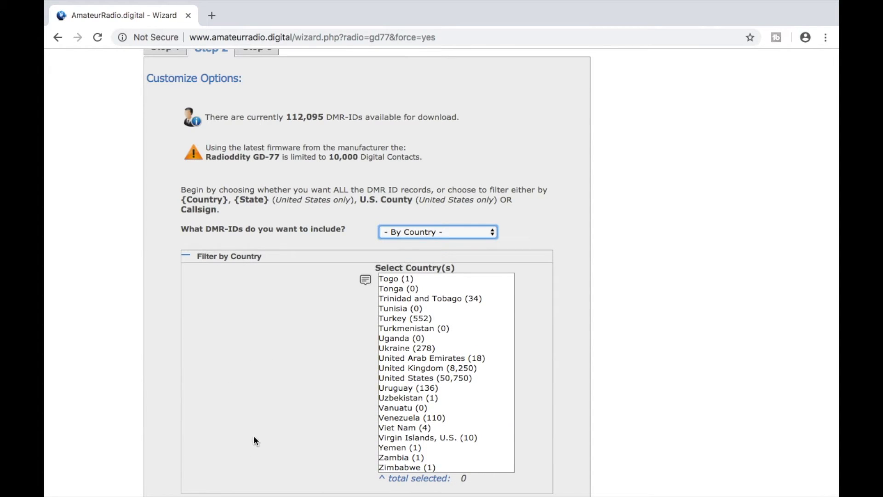
scroll(256, 433, "down", 3)
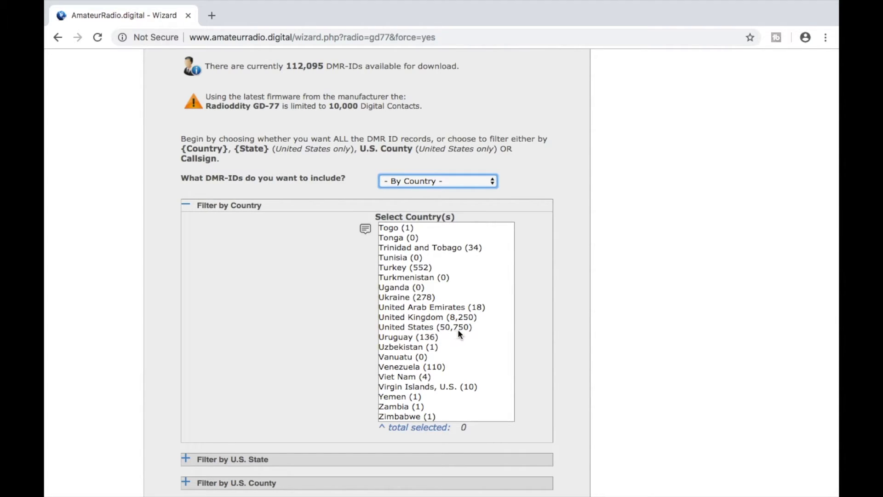
left_click(427, 328)
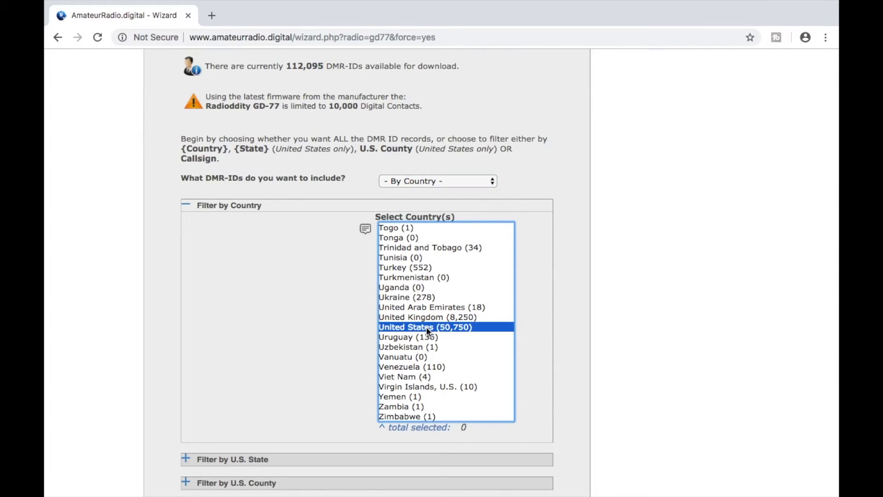
left_click(302, 343)
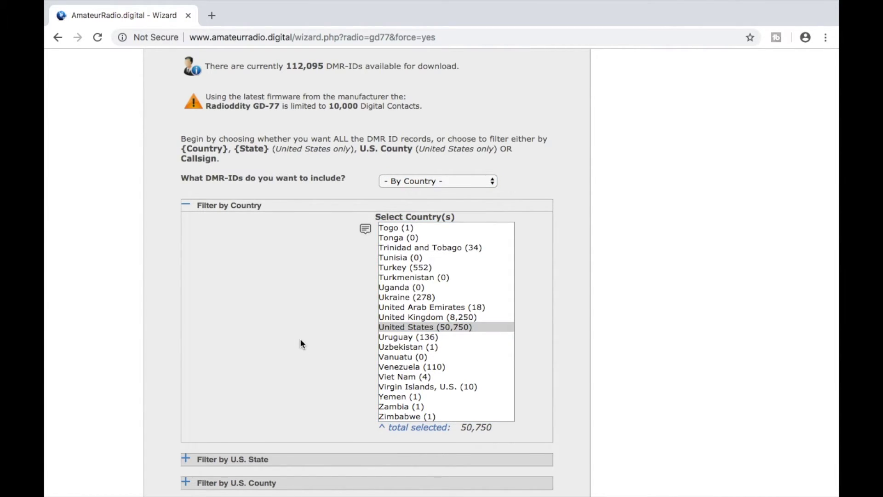
Step: Switch the filter to By U.S. State and select only California (5,079 IDs)
left_click(496, 181)
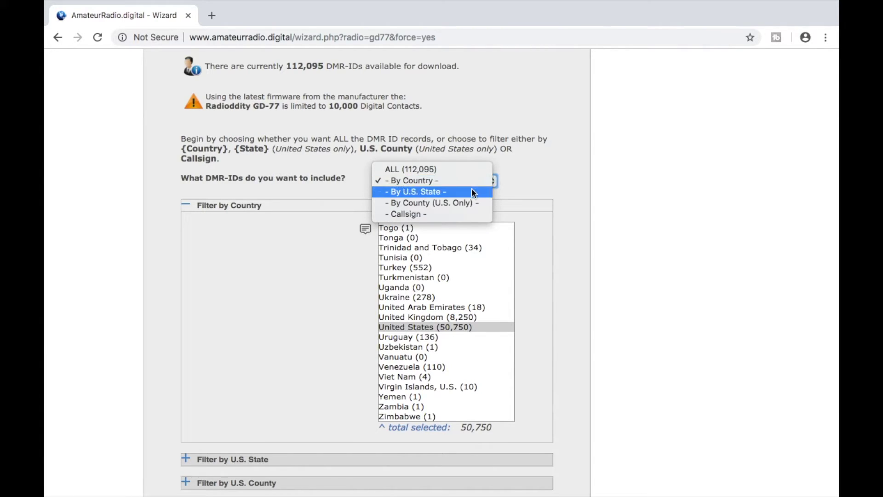
left_click(471, 189)
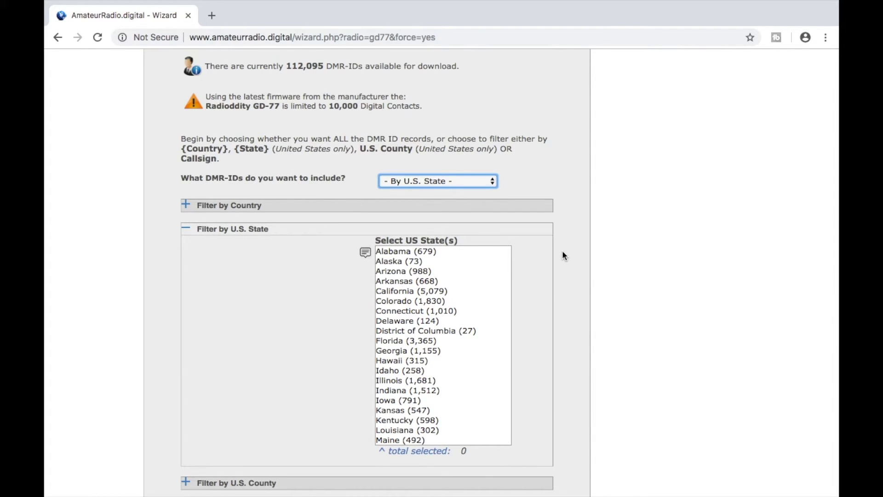
left_click(415, 291)
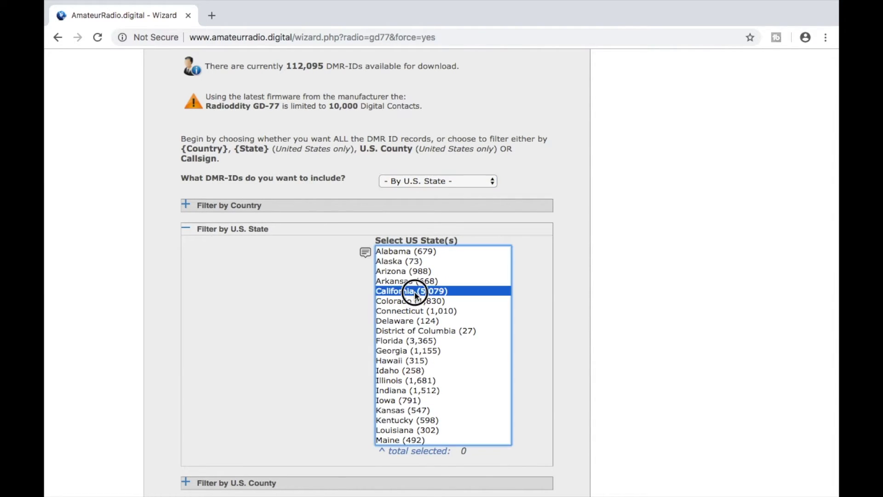
left_click(329, 332)
scroll(328, 330, "down", 3)
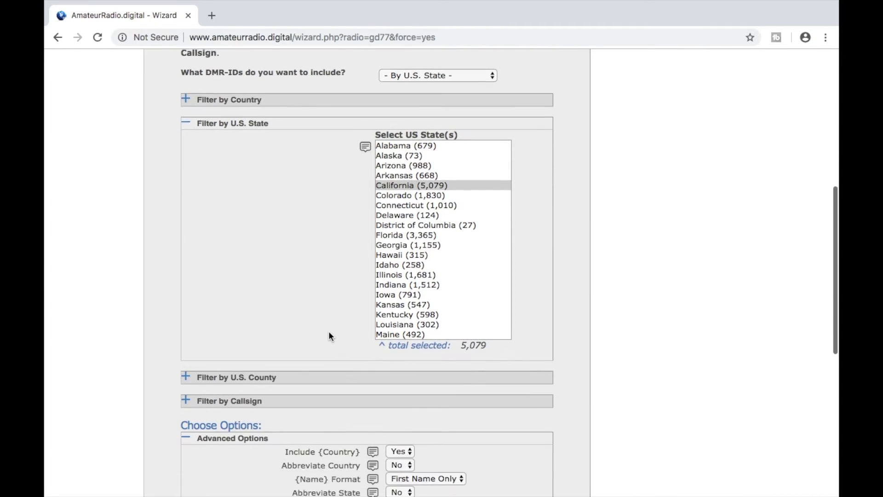
scroll(338, 311, "down", 7)
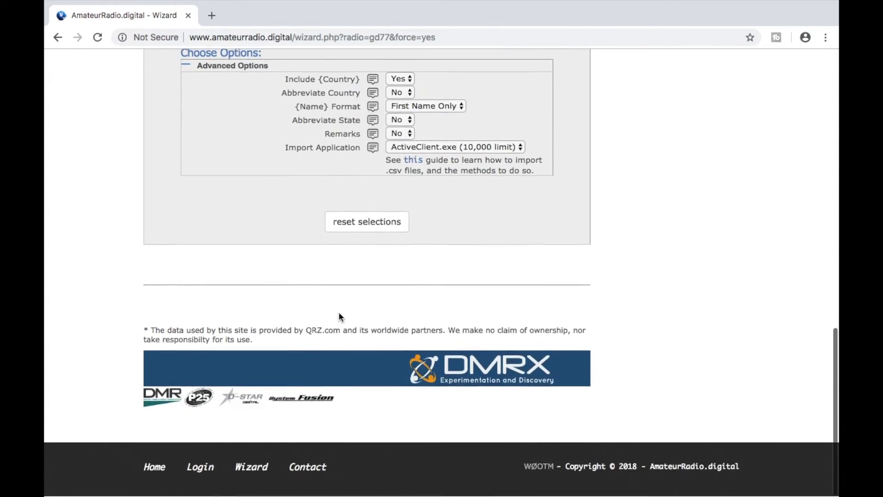
scroll(173, 341, "up", 4)
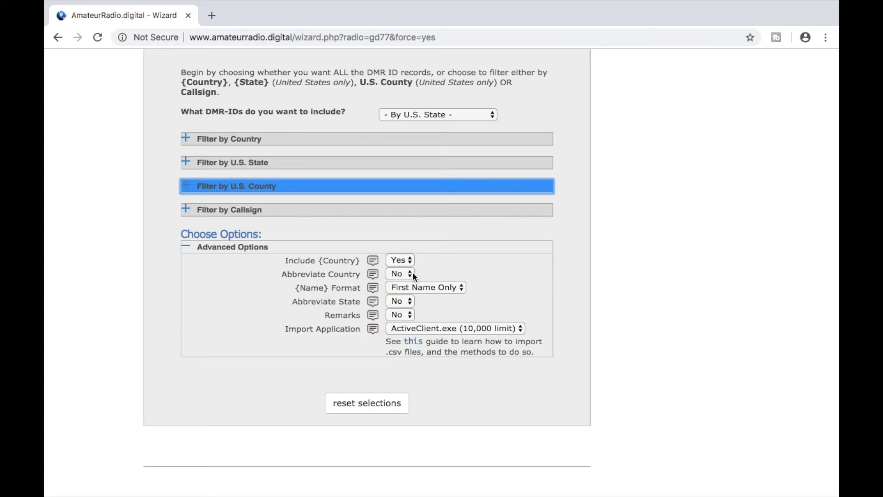
left_click(461, 289)
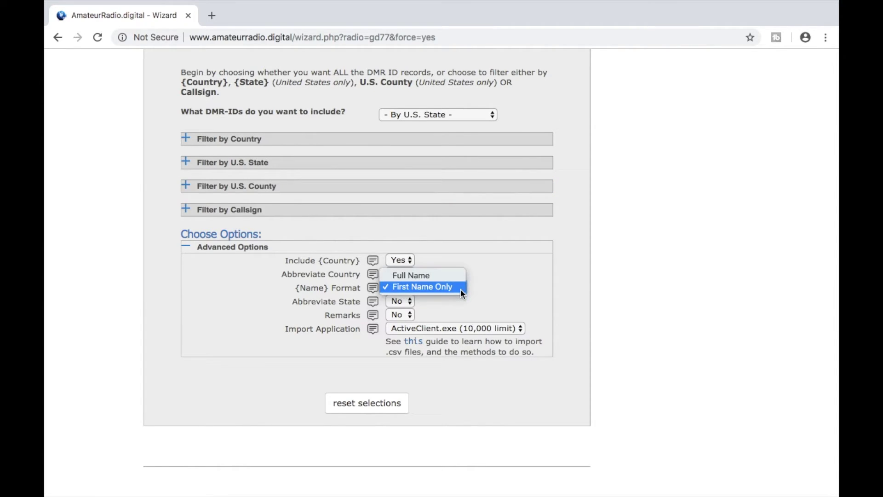
left_click(493, 294)
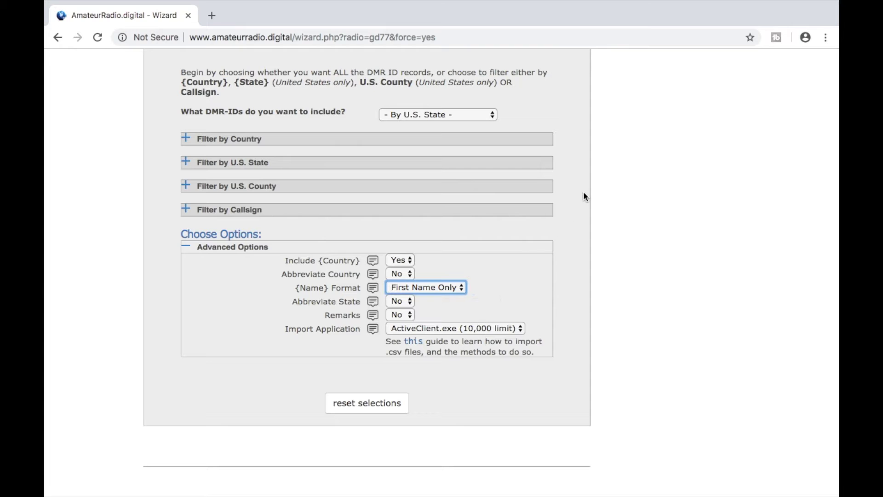
scroll(587, 181, "up", 10)
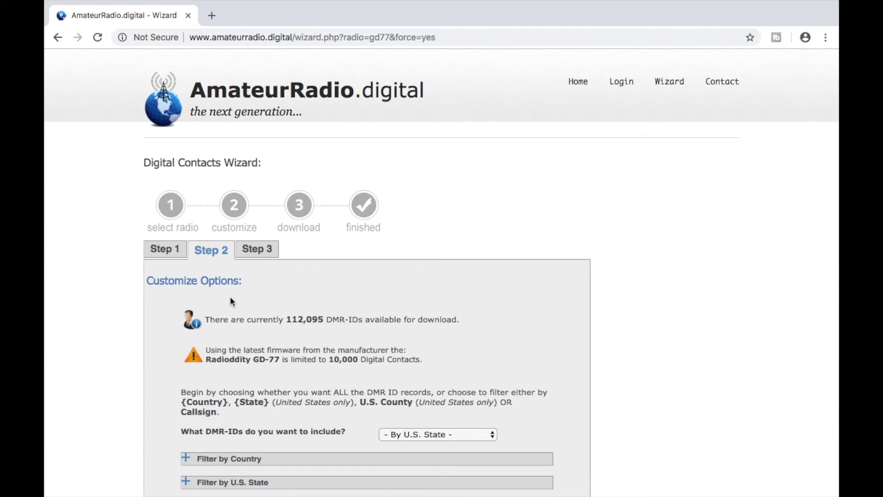
Step: Download the custom contacts CSV from wizard Step 3 and open the downloaded file
left_click(252, 254)
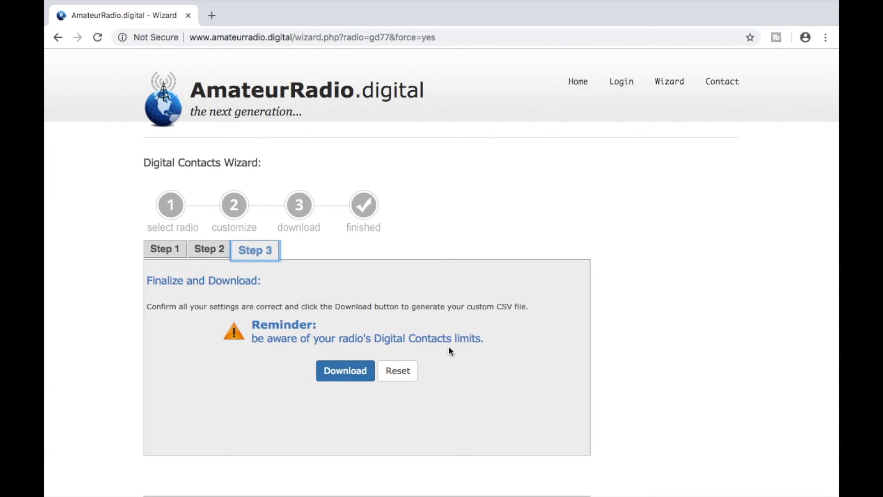
left_click(341, 373)
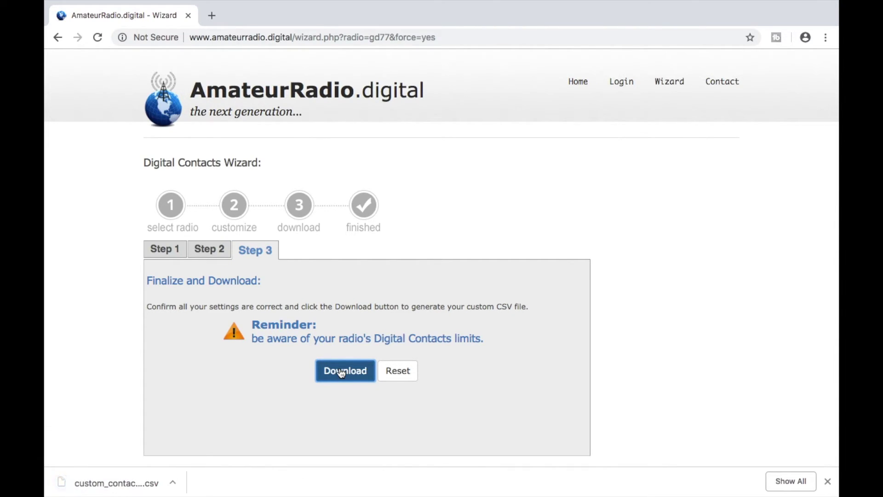
left_click(102, 483)
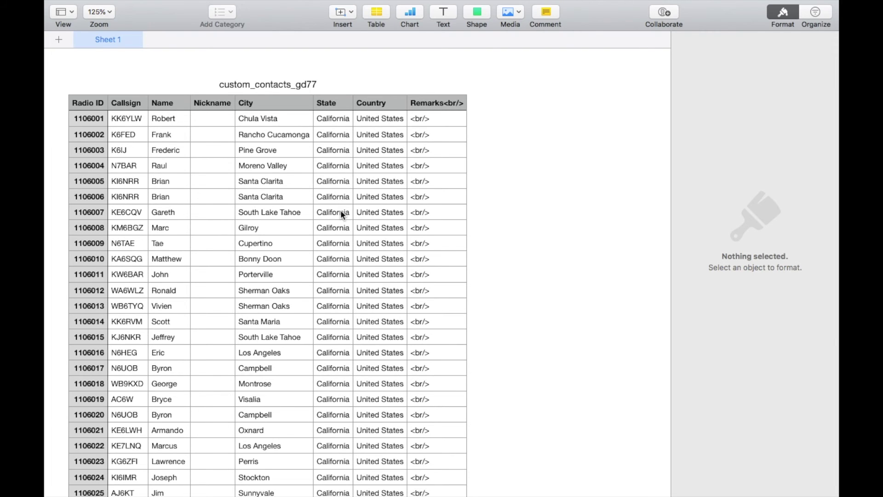
Step: Scroll through the custom_contacts_gd77 table to review the California contact rows
scroll(341, 213, "down", 10)
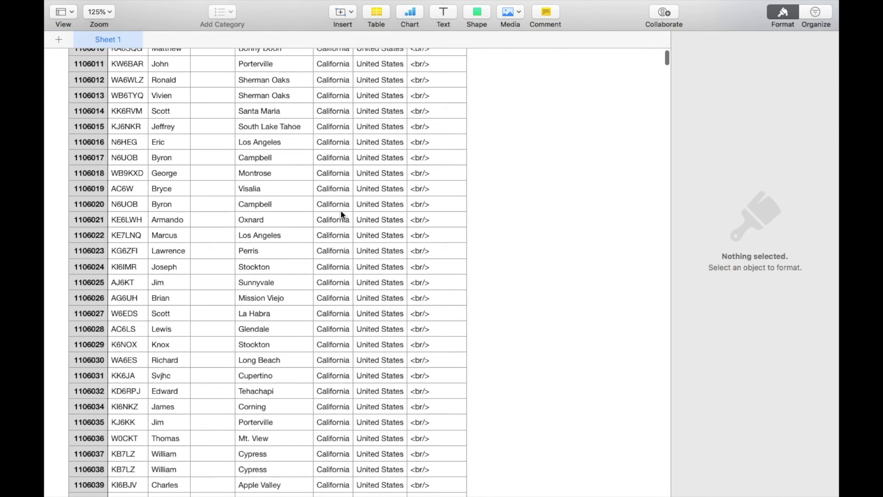
scroll(387, 308, "down", 2)
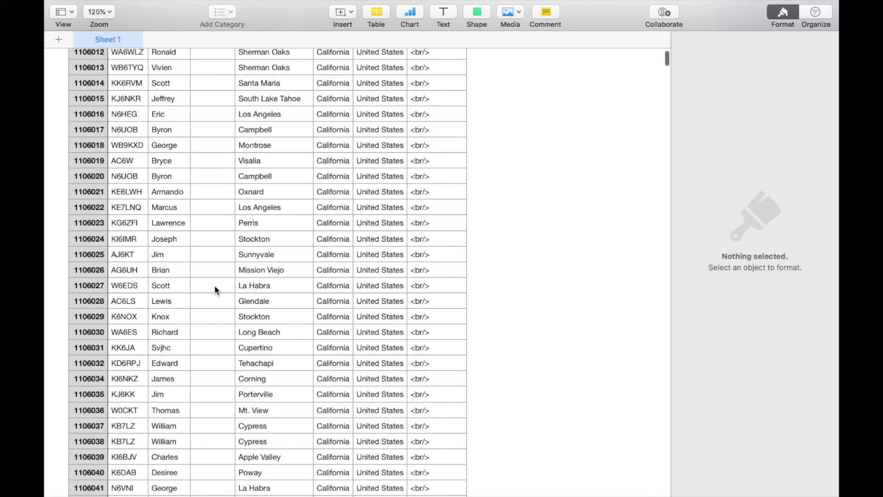
scroll(215, 286, "down", 5)
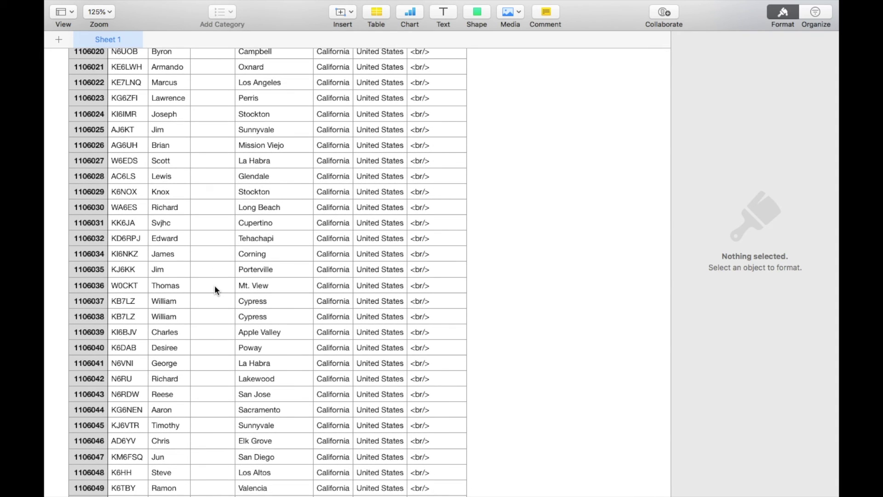